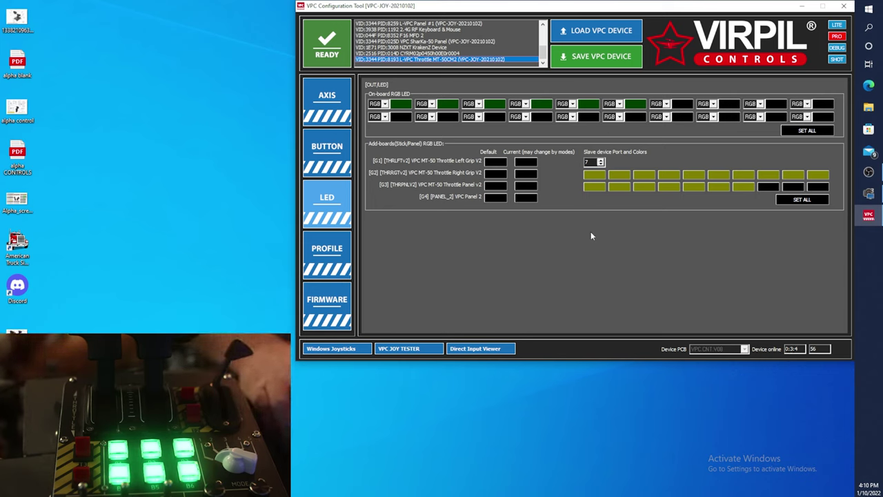
Show the MT-50CM2 throttle's six axes with live values on the AXIS page.
click(328, 96)
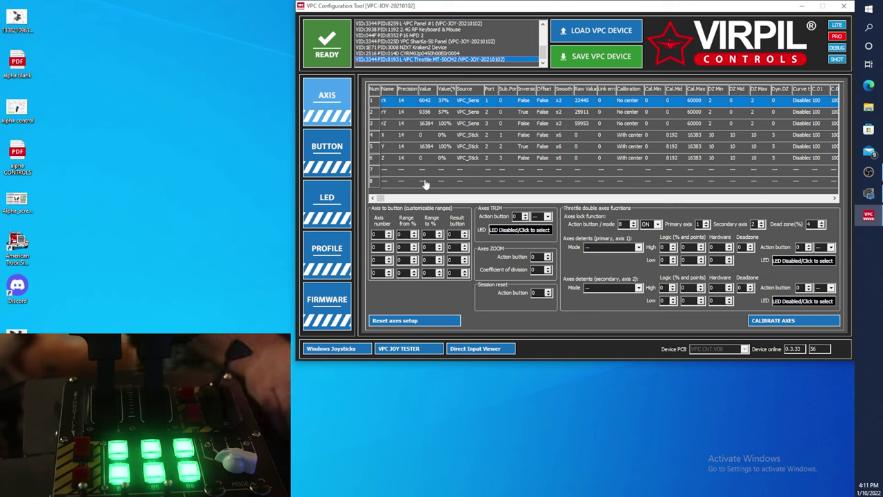
Create a new MongoosT-50CM2 profile with the panel set to -SELECT PANEL-.
click(327, 250)
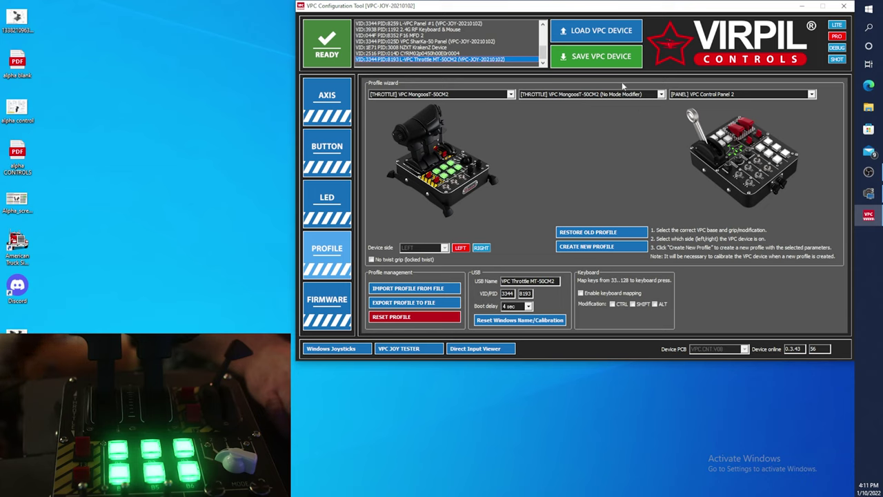
click(813, 93)
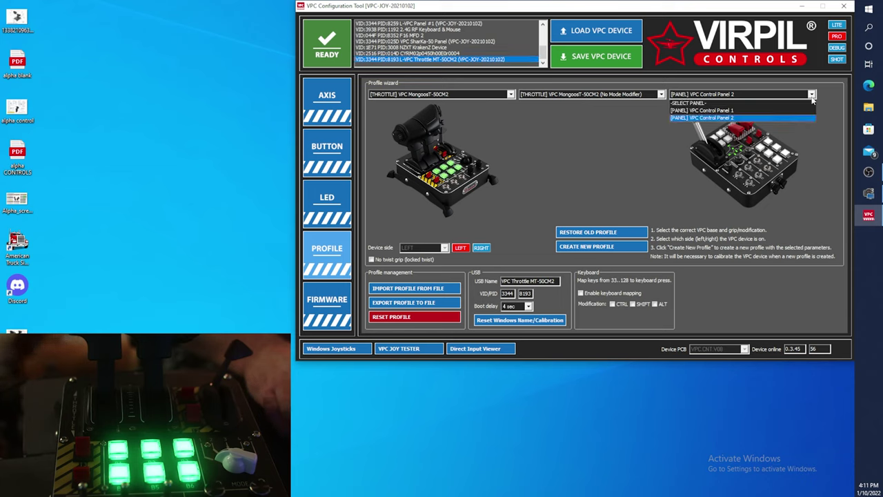
click(726, 103)
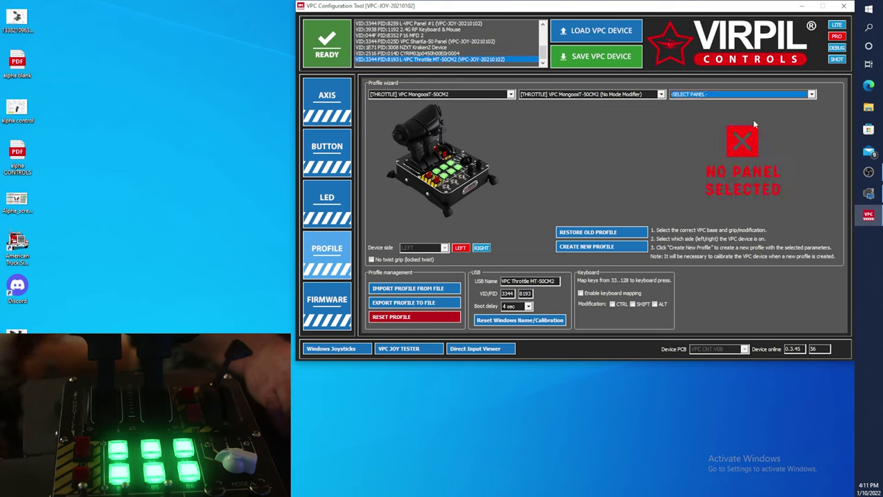
click(582, 250)
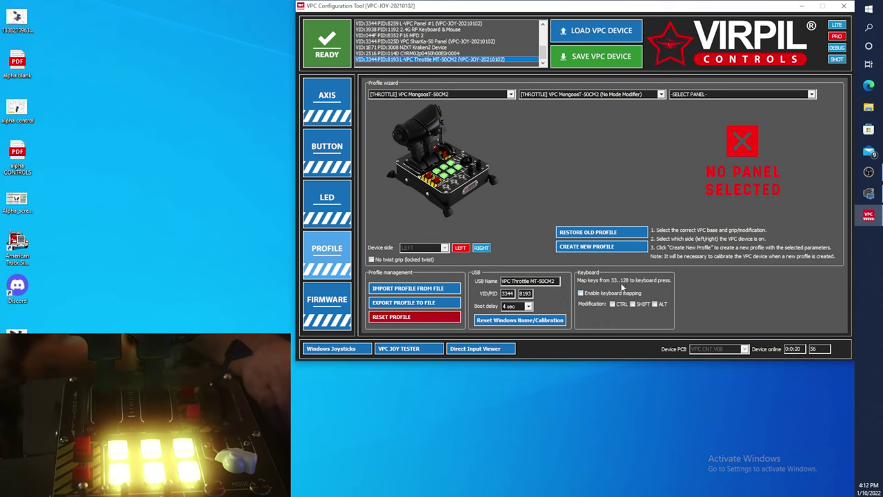
Set all six on-board RGB LEDs to dark red and save to the VPC device.
click(329, 200)
click(401, 105)
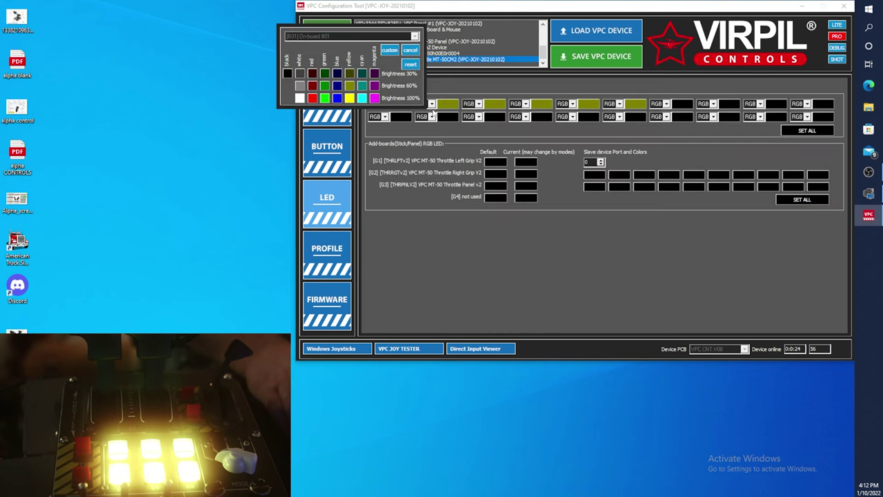
click(313, 74)
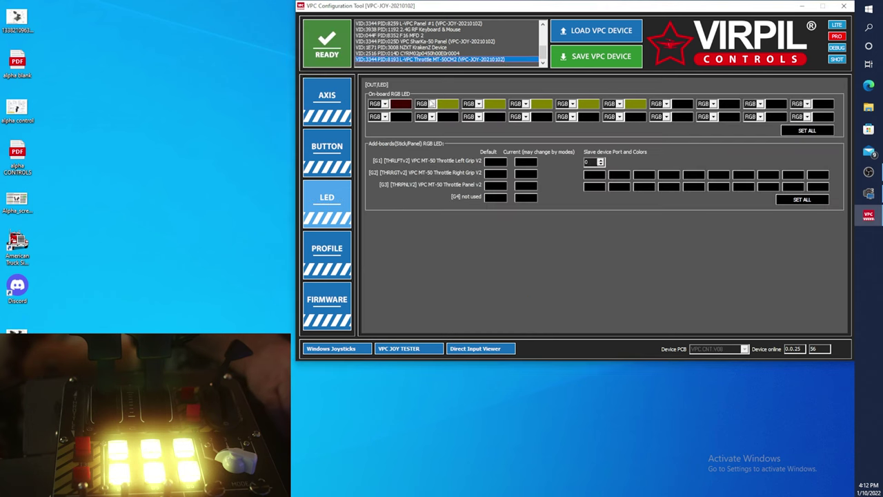
click(449, 106)
click(278, 53)
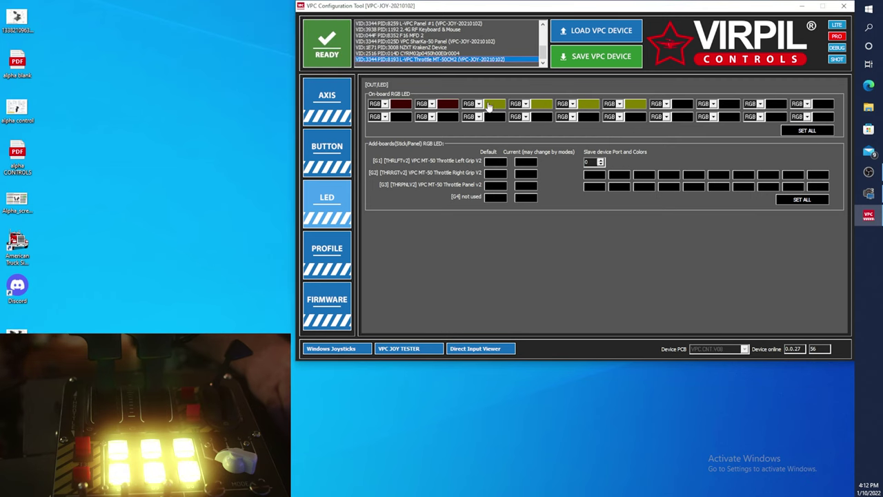
click(495, 104)
click(277, 53)
click(542, 104)
click(465, 61)
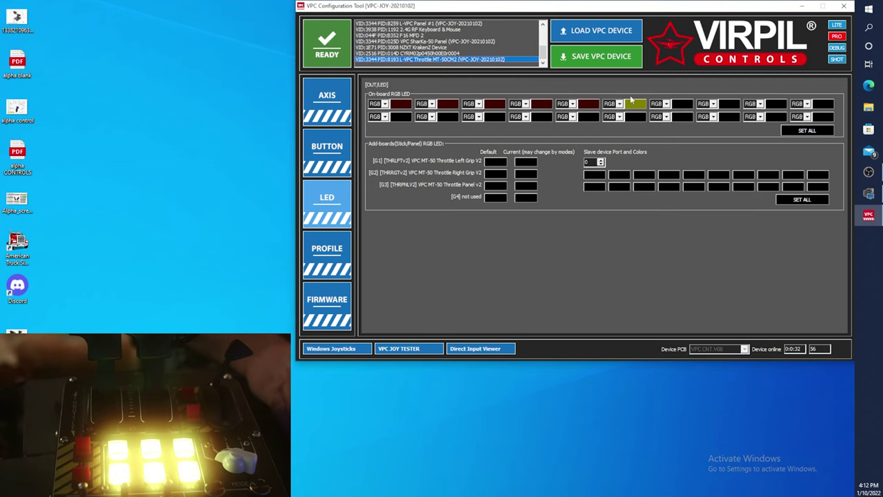
click(636, 105)
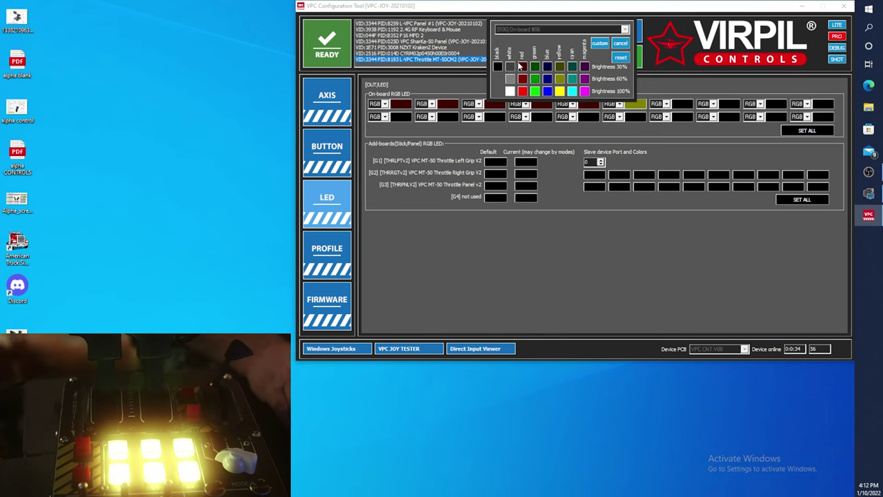
click(523, 67)
click(597, 64)
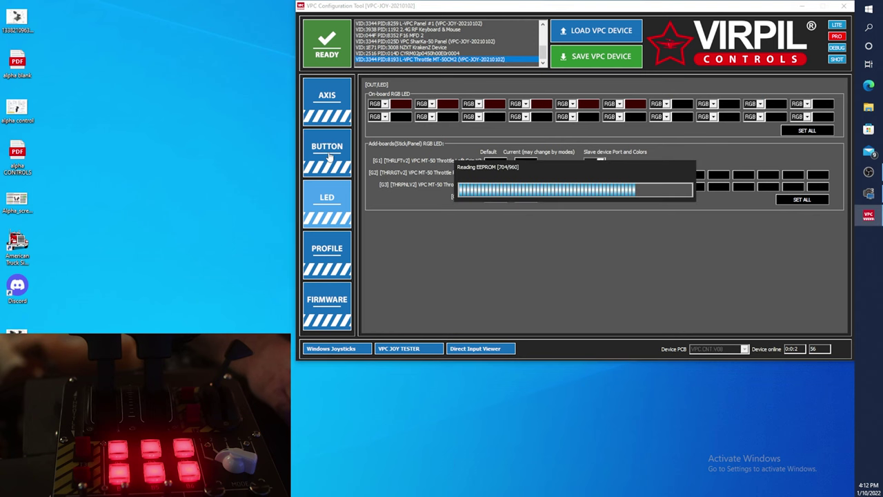
View the button setup with both grips, the throttle panel and the logical button map.
click(327, 149)
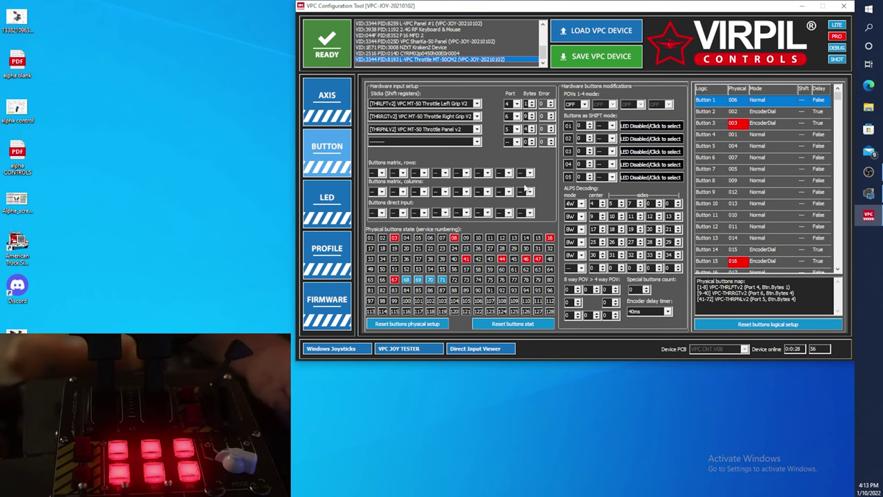
Create a new throttle profile with the 5-Way Mode Modifier grip option, then view button setup.
click(328, 255)
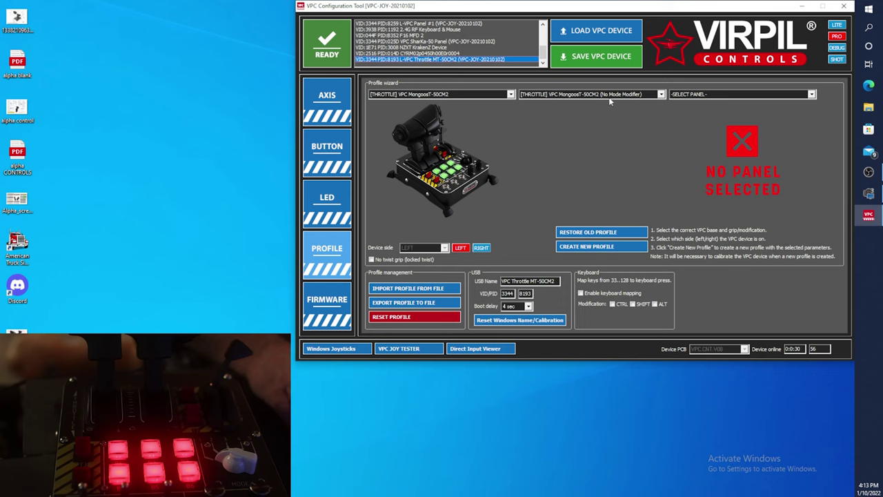
click(659, 98)
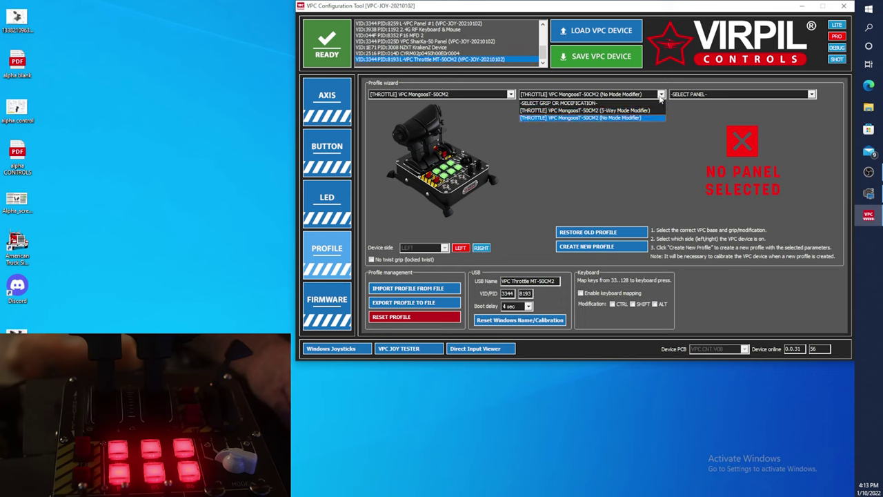
click(606, 115)
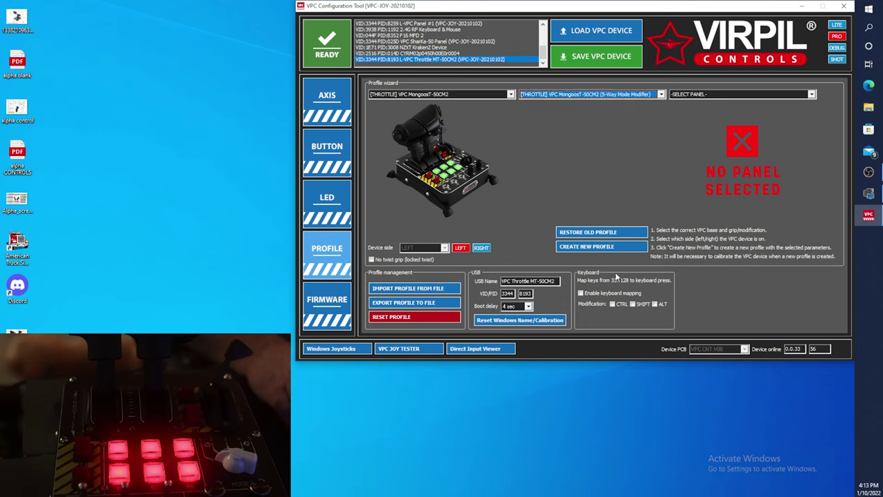
click(595, 249)
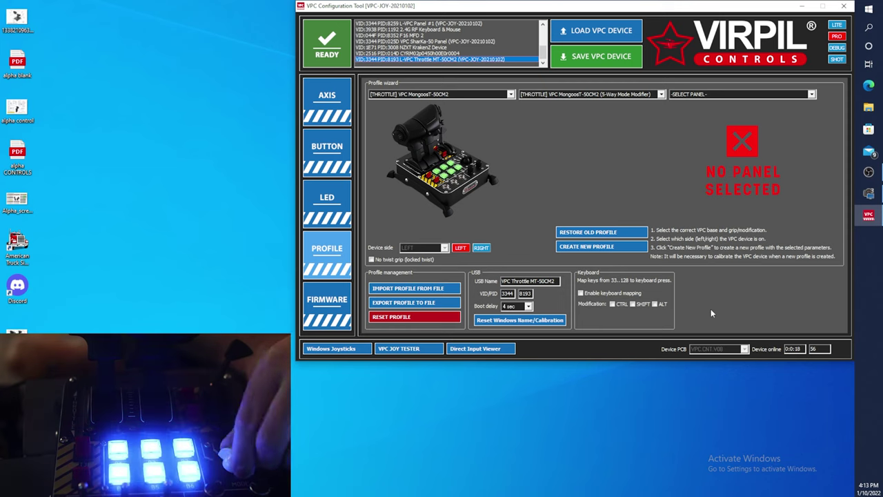
click(339, 159)
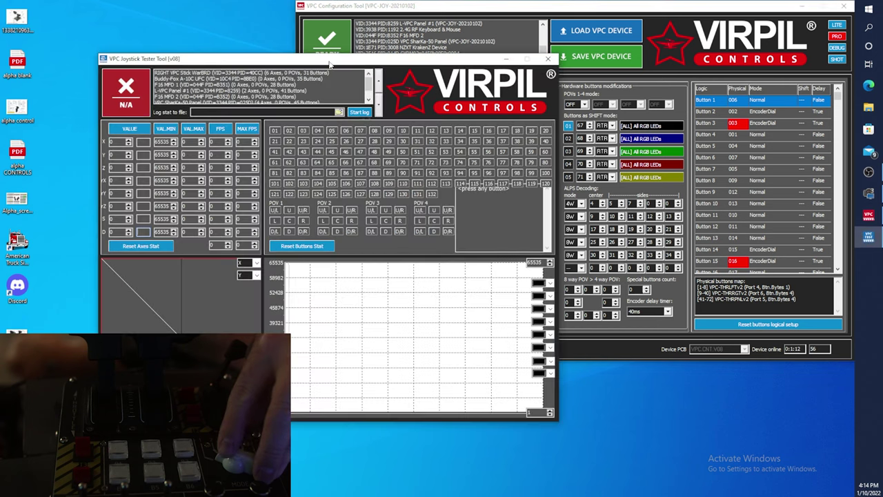
Move the Joystick Tester window into view beside the configuration tool.
drag(329, 59, 624, 11)
Test the LEFT VPC Throttle MT-50CM2's buttons in the Joystick Tester, then close it.
scroll(495, 47, down, 2)
click(495, 45)
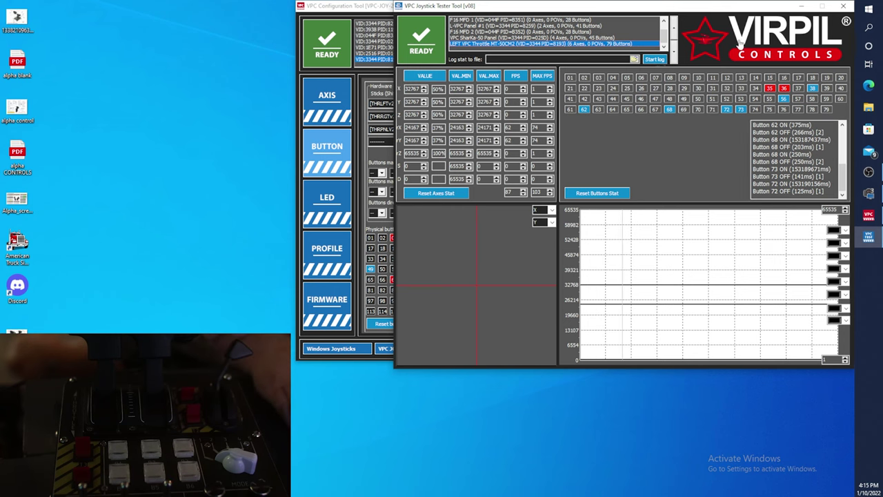
drag(737, 10, 709, 25)
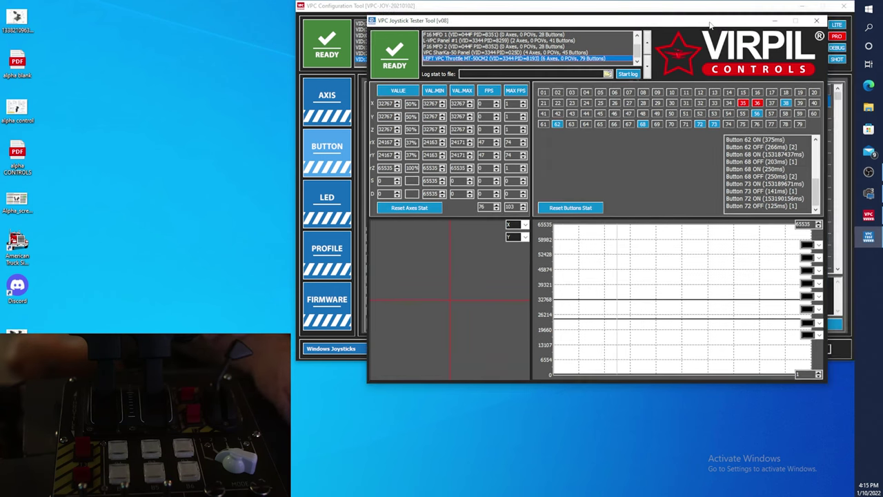
click(817, 20)
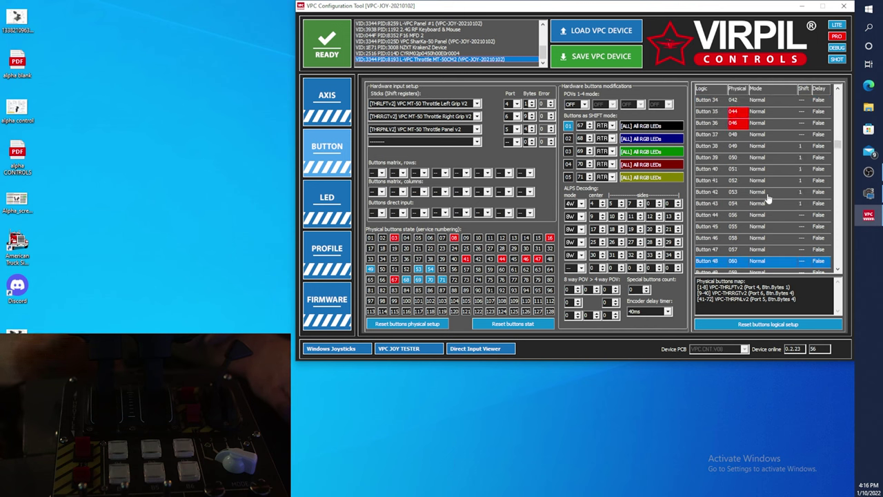
click(733, 149)
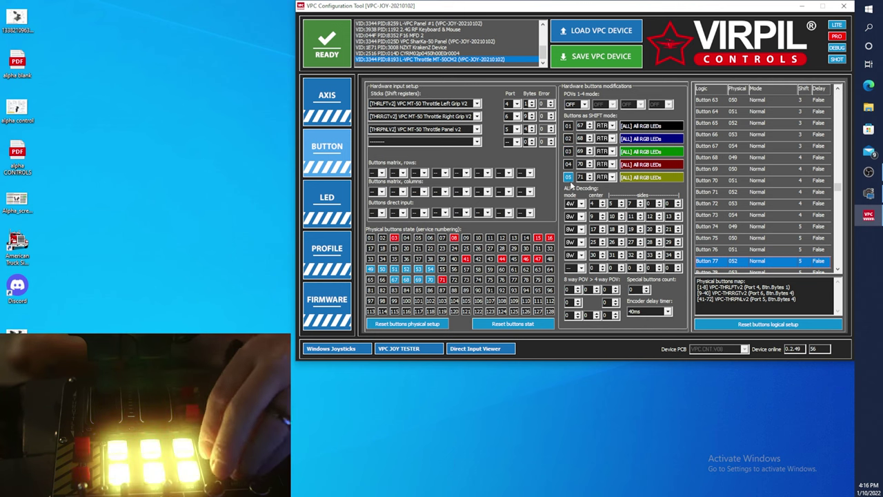
Give the SHIFT mode 02 row a dark magenta LED colour instead of blue.
click(649, 140)
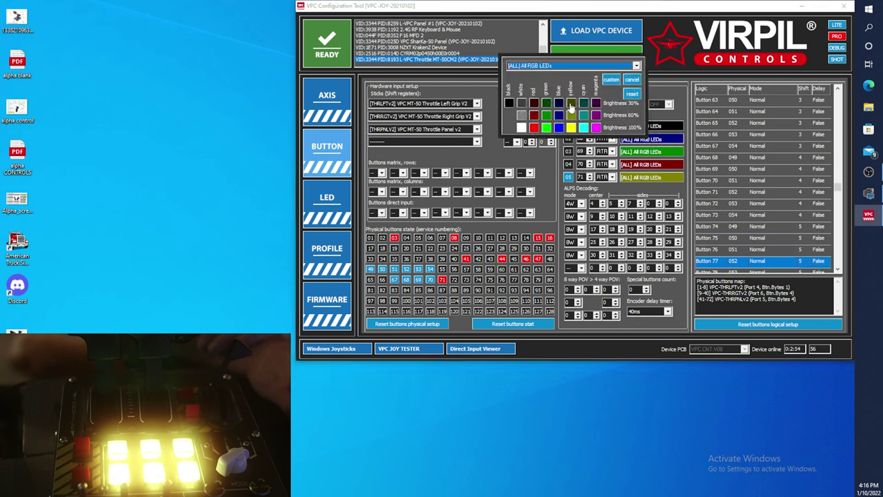
click(596, 103)
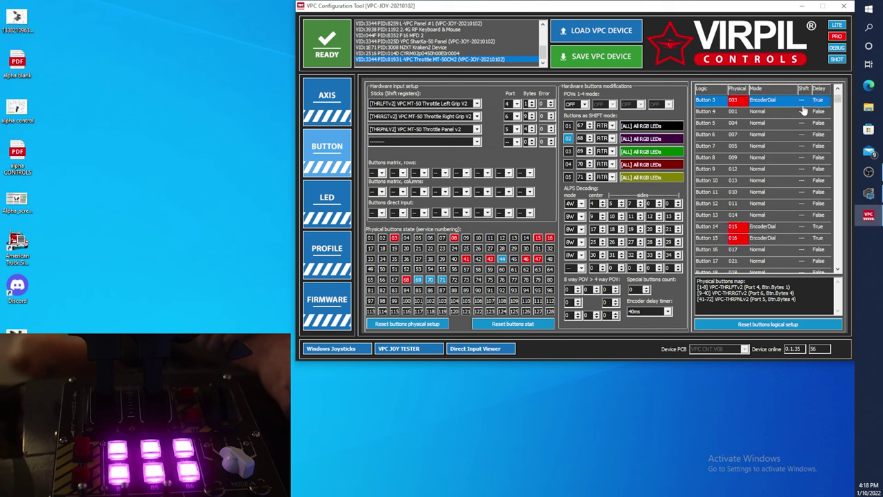
drag(814, 103, 806, 269)
key(Down)
key(Down)
key(Down)
key(Down)
key(Down)
key(Down)
key(Down)
key(Down)
key(Down)
key(Down)
key(Down)
key(Down)
key(Down)
key(Down)
key(Down)
key(Down)
key(Down)
key(Down)
key(Down)
key(Down)
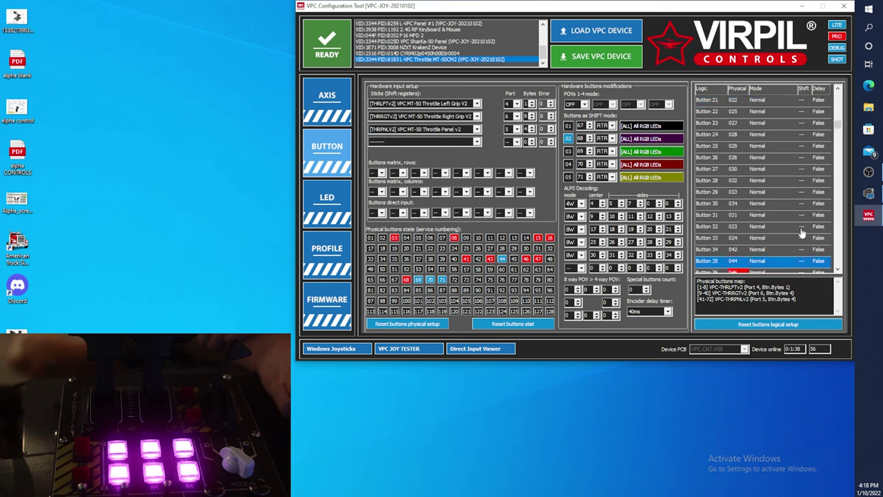
key(Down)
key(Down)
key(Down)
key(Down)
key(Down)
key(Down)
key(Down)
key(Down)
key(Down)
key(Down)
key(Down)
key(Down)
key(Down)
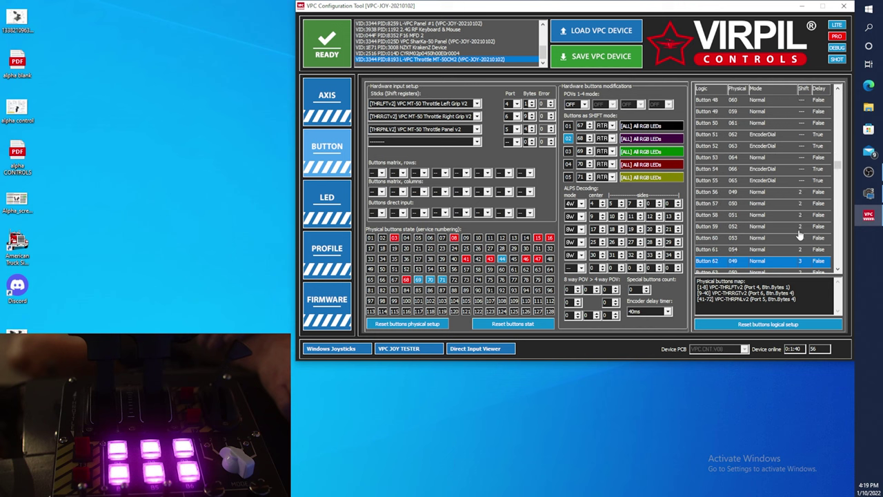
click(792, 205)
key(Up)
key(Up)
key(Up)
key(Up)
key(Up)
key(Up)
key(Up)
key(Up)
key(Up)
key(Up)
key(Up)
key(Up)
key(Up)
key(Up)
key(Up)
key(Up)
key(Up)
key(Up)
key(Up)
key(Up)
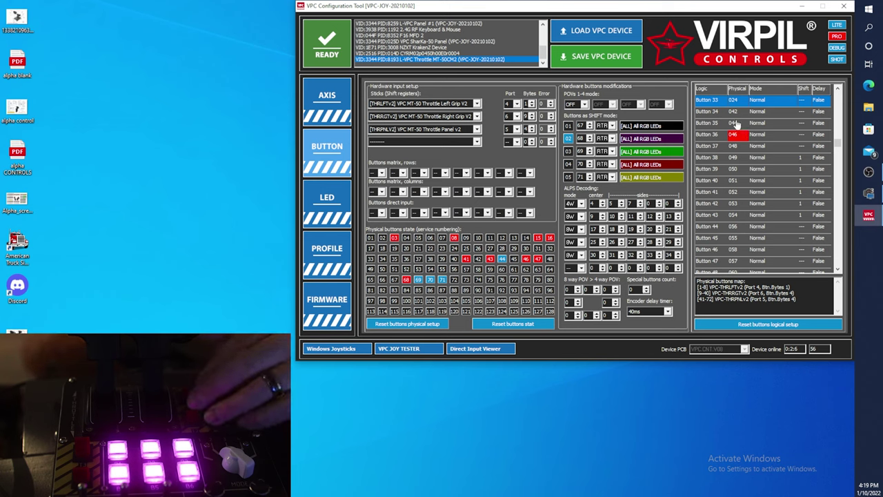
double_click(751, 124)
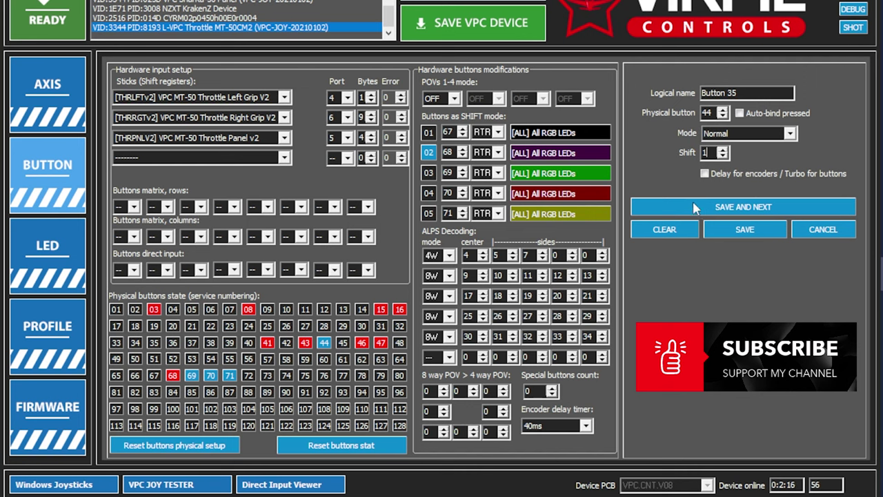
Save Button 35 on shift 1, inspect Buttons 41 and 42, and scroll to Button 80.
click(744, 230)
click(736, 239)
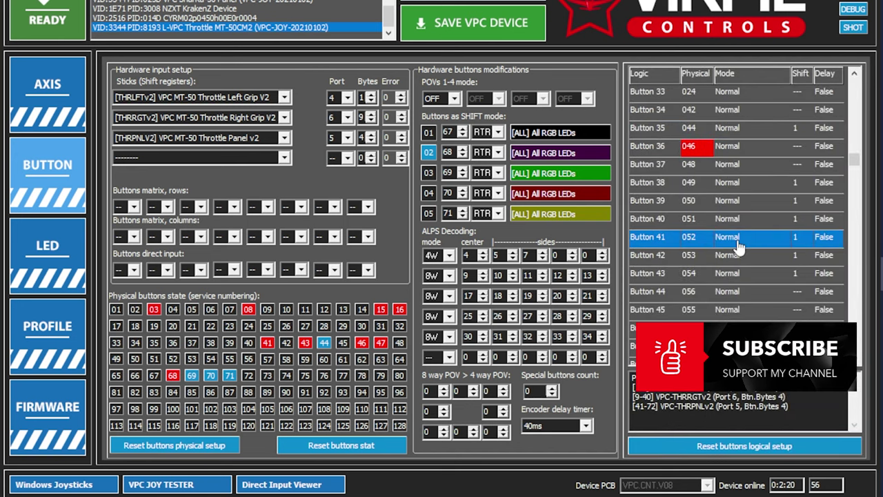
click(737, 249)
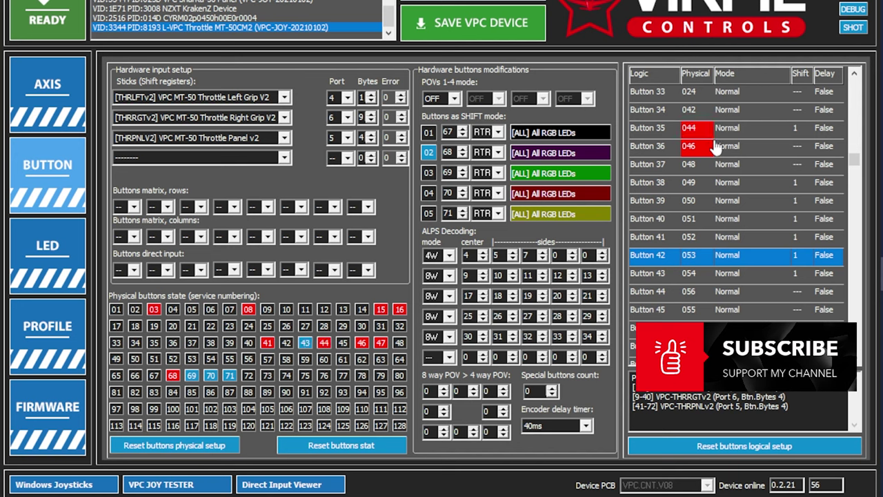
scroll(717, 207, down, 4)
scroll(715, 316, down, 9)
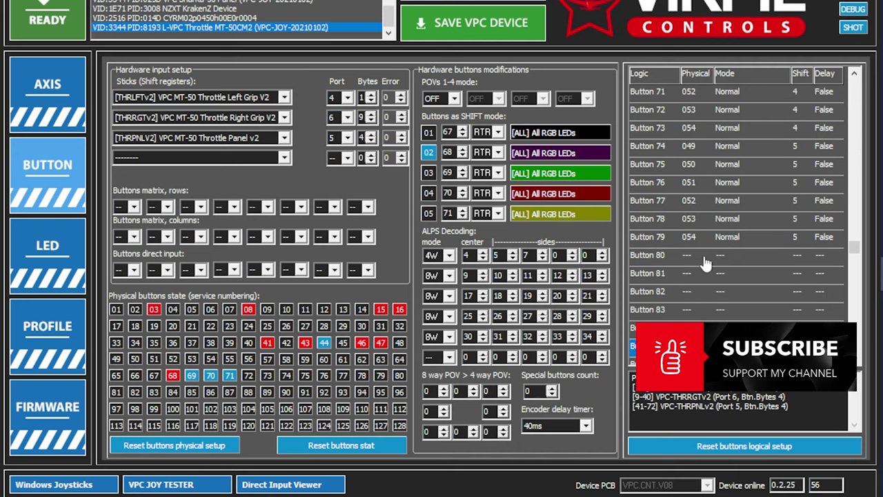
Map logical Buttons 80, 81 and 82 to physical button 44 on shifts 2, 3 and 4.
double_click(704, 257)
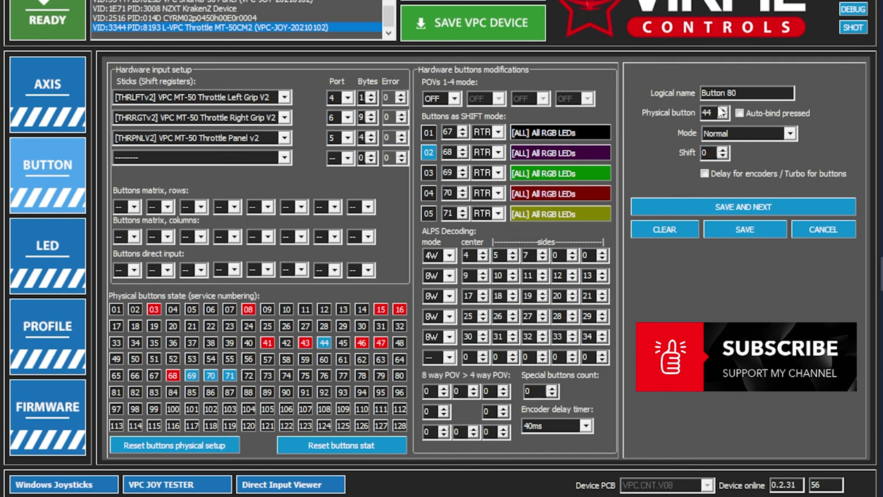
text(2)
click(744, 210)
text(44)
text(3)
click(749, 214)
text(44)
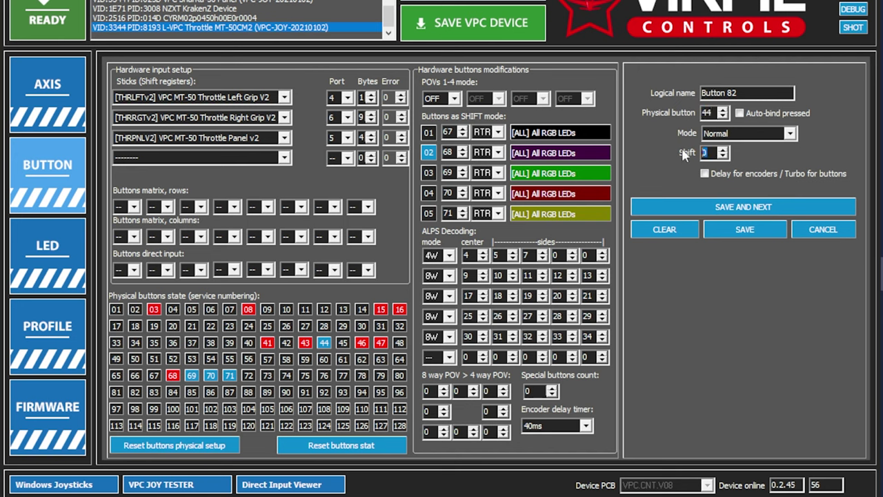
click(741, 230)
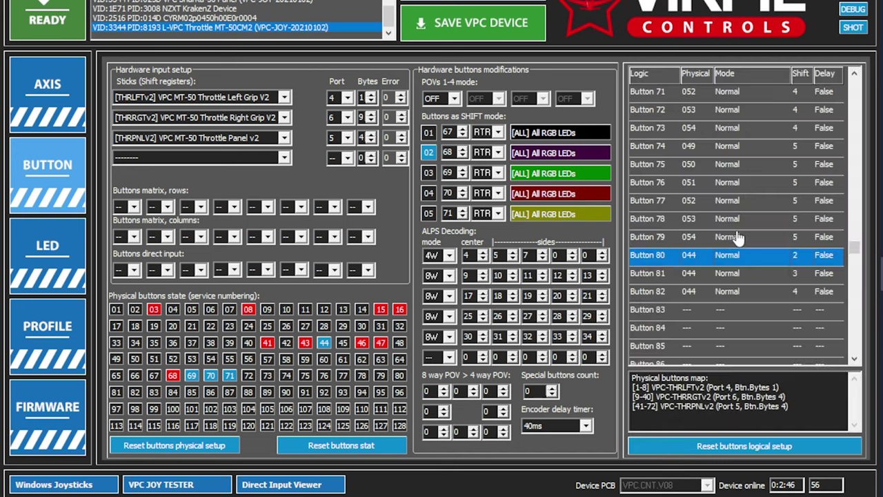
Map Button 83 to physical button 44 on shift 5 and write the configuration to the throttle.
double_click(722, 310)
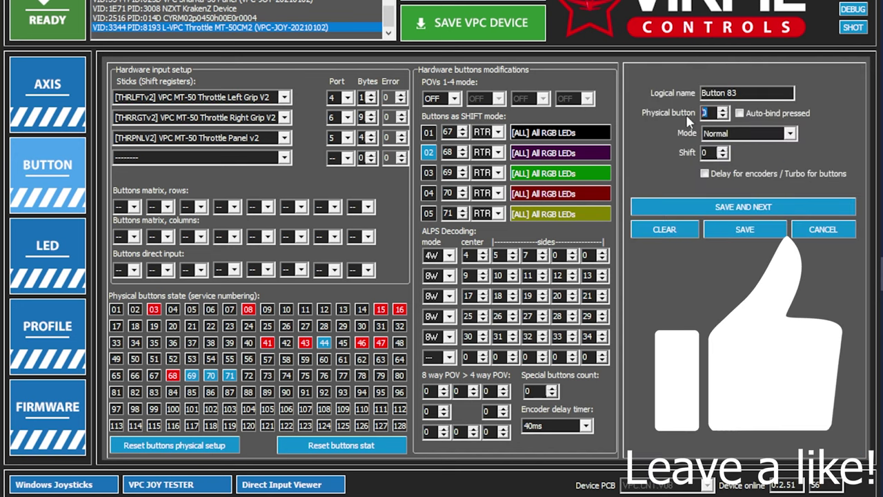
text(44)
key(Tab)
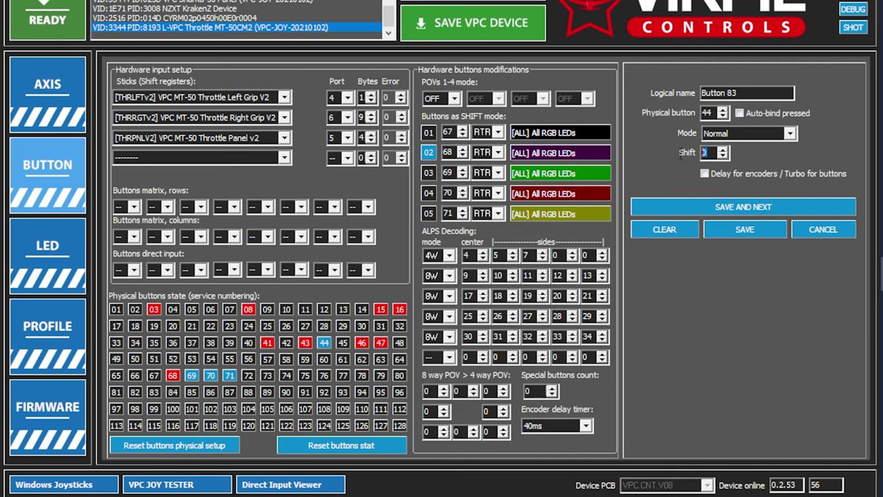
text(5)
click(742, 231)
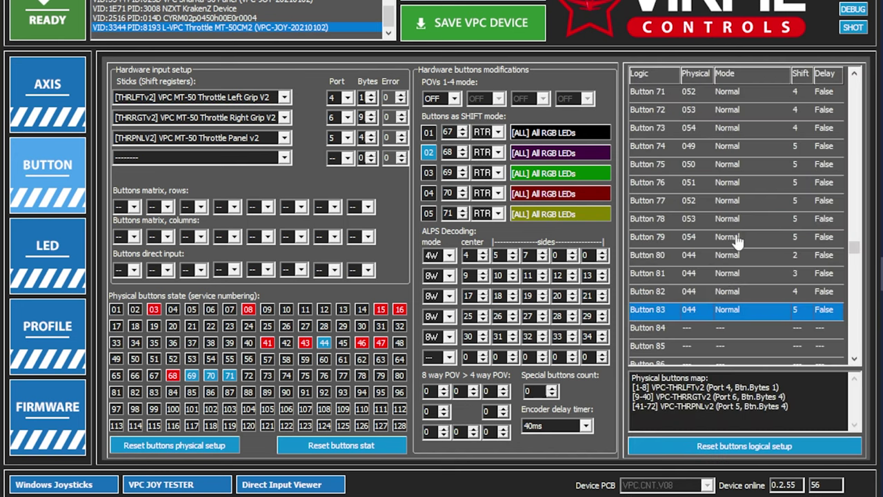
click(481, 36)
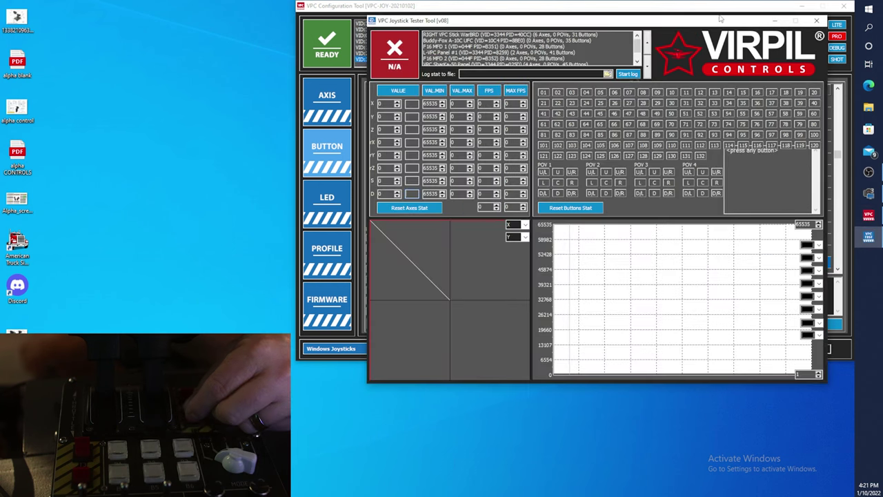
Test LEFT VPC Throttle MT-50CM2 in the tester: button 44 reports logical Buttons 81–83 per mode; then close it.
drag(720, 19, 736, 5)
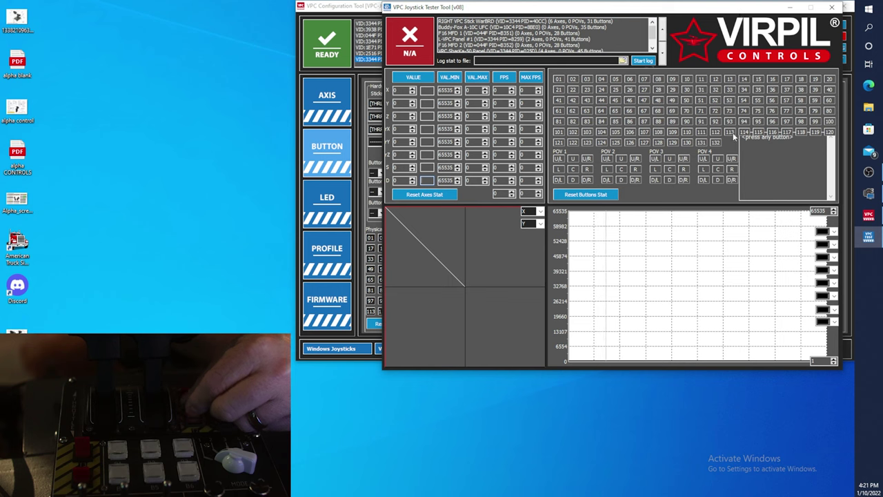
scroll(503, 43, down, 3)
click(503, 45)
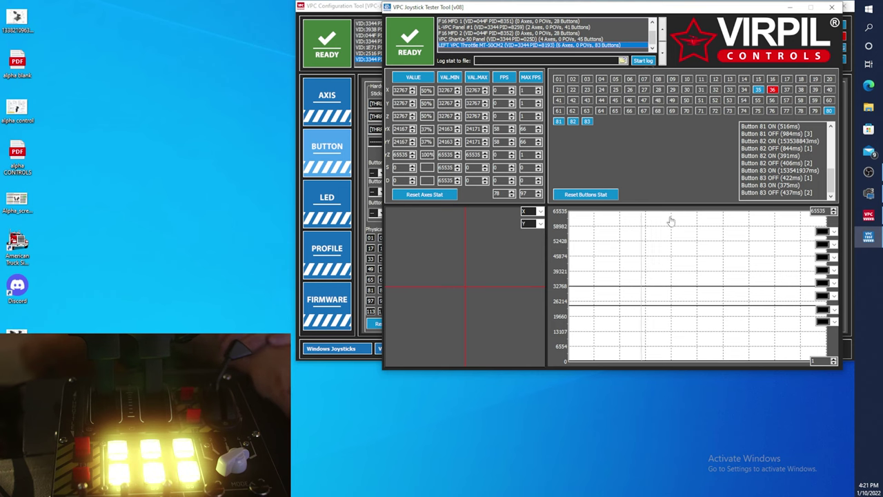
click(831, 7)
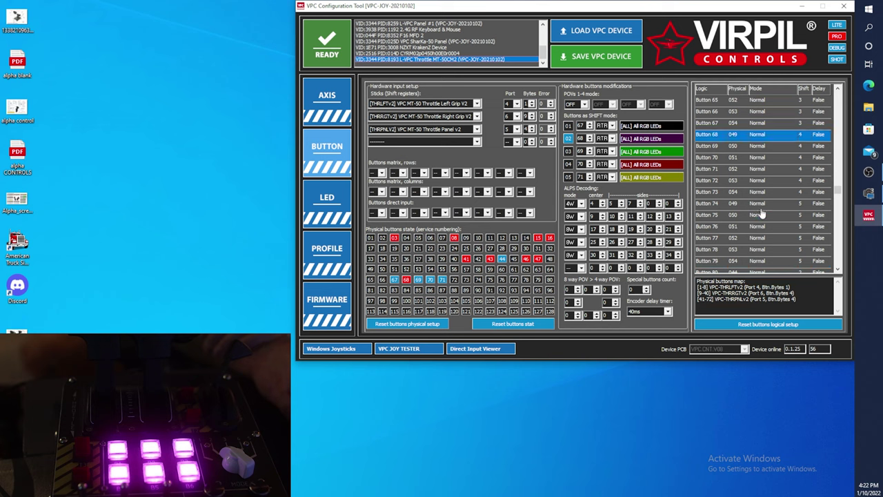
Keep the 5-Way Mode Modifier grip in the profile, then show the firmware LED colour settings.
click(338, 262)
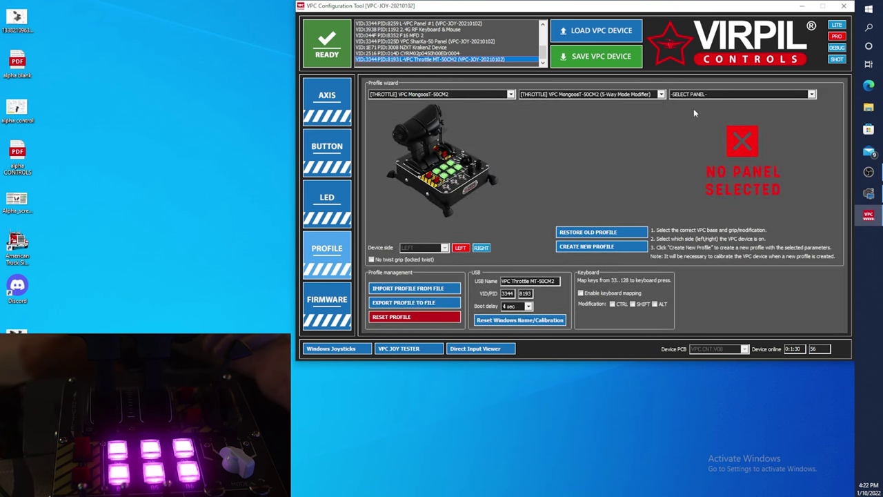
click(662, 97)
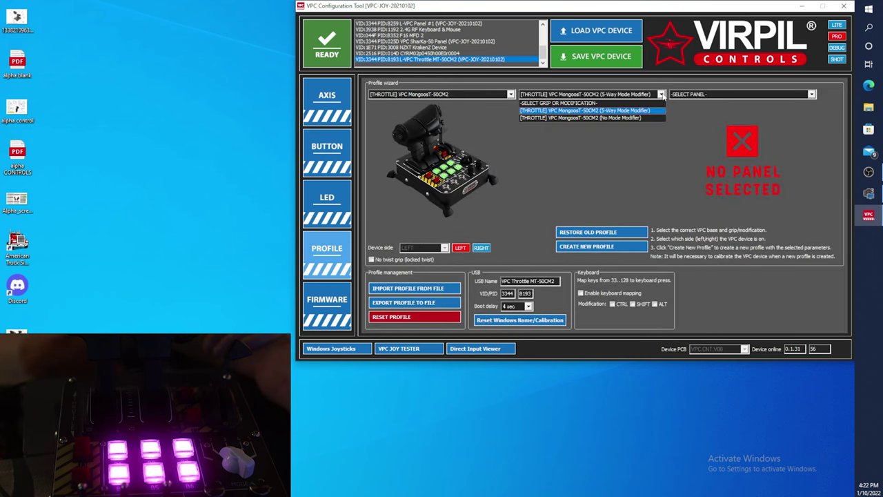
click(610, 111)
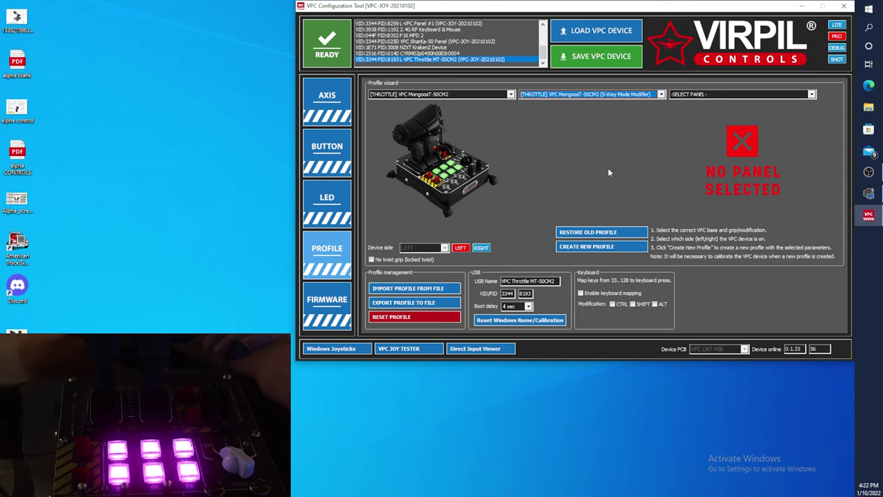
click(335, 289)
click(336, 197)
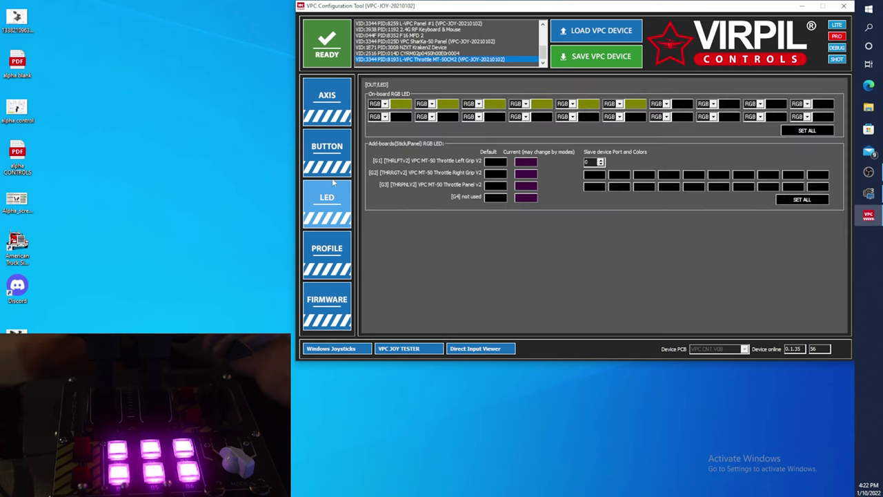
Show the AXIS page listing the throttle's six axes with live values.
click(330, 114)
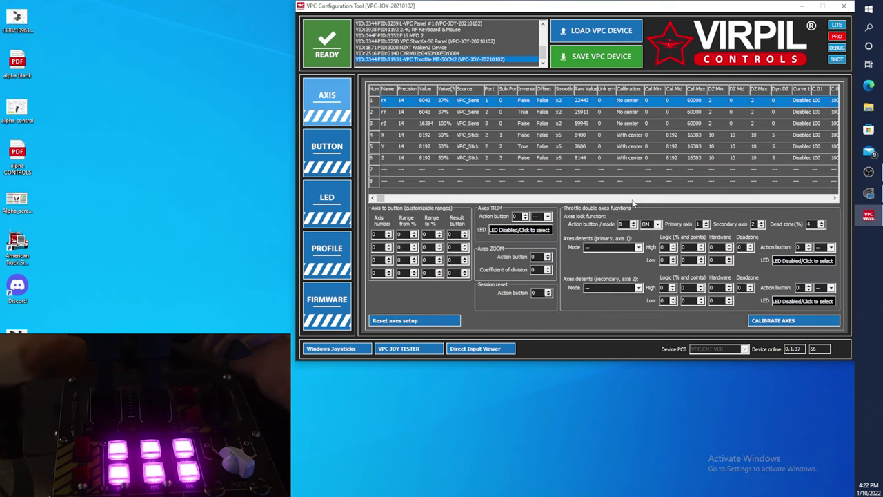